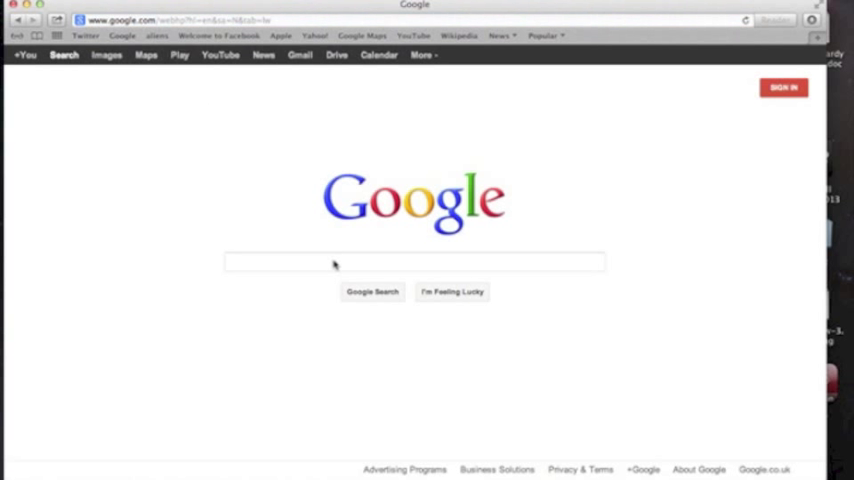
pyautogui.write('hamachi')
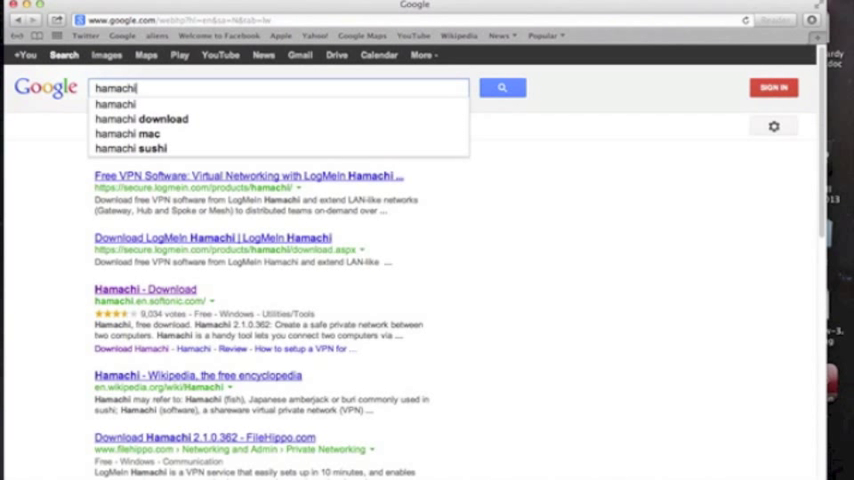
# Run the Google search for 'hamachi'.
pyautogui.press('Return')
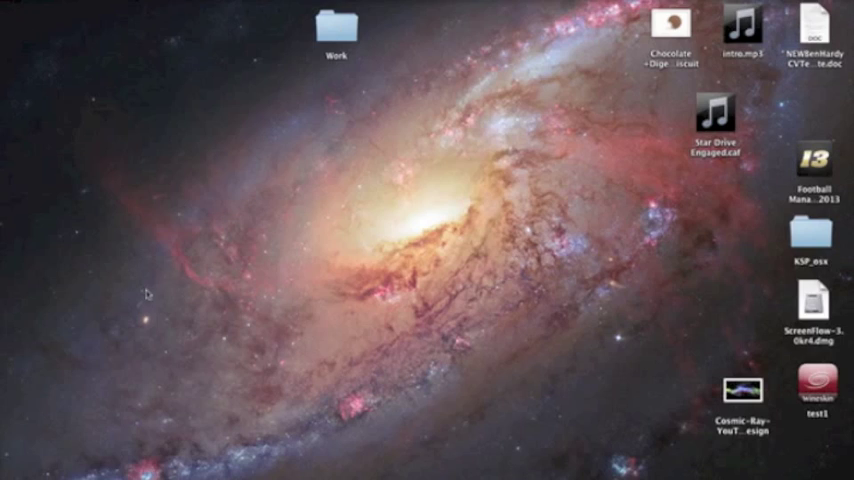
# Launch LogMeIn Hamachi from Launchpad and select member Barlow in network starmadebarlow.
pyautogui.click(97, 335)
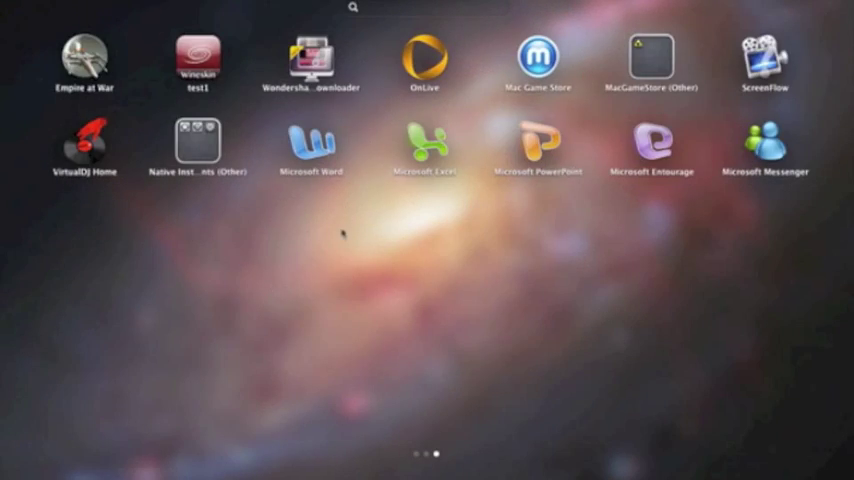
pyautogui.hscroll(-3, 342, 232)
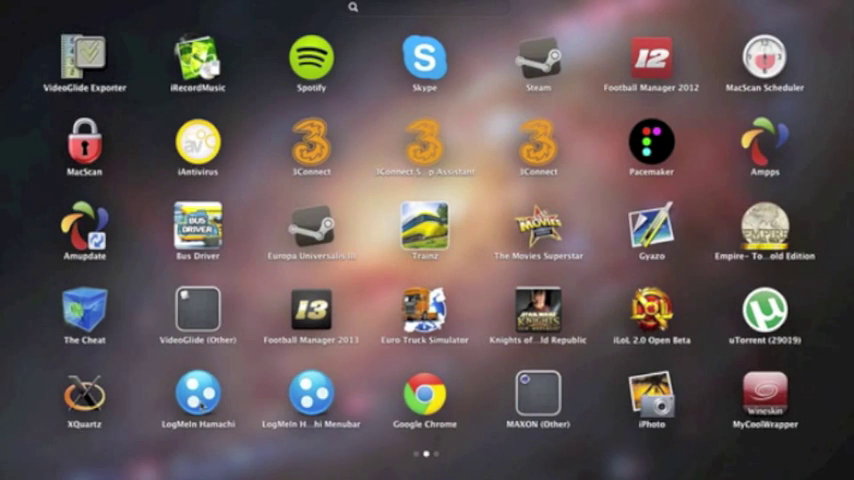
pyautogui.click(493, 287)
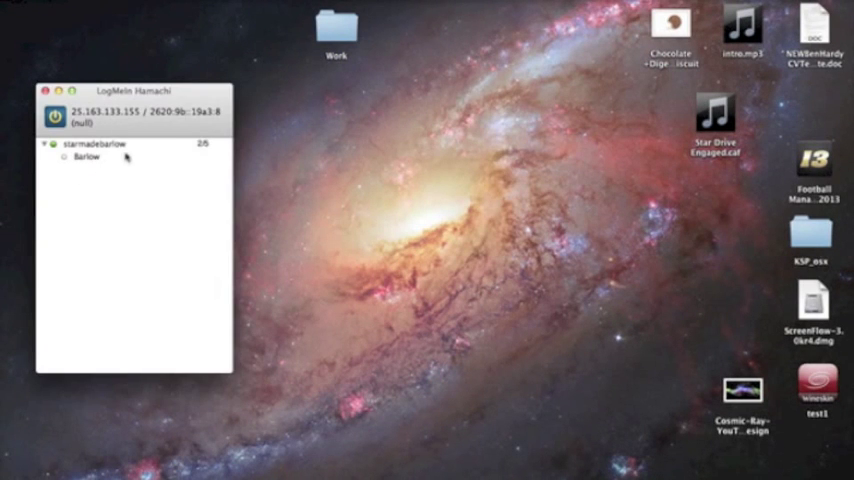
pyautogui.click(131, 145)
pyautogui.click(80, 157)
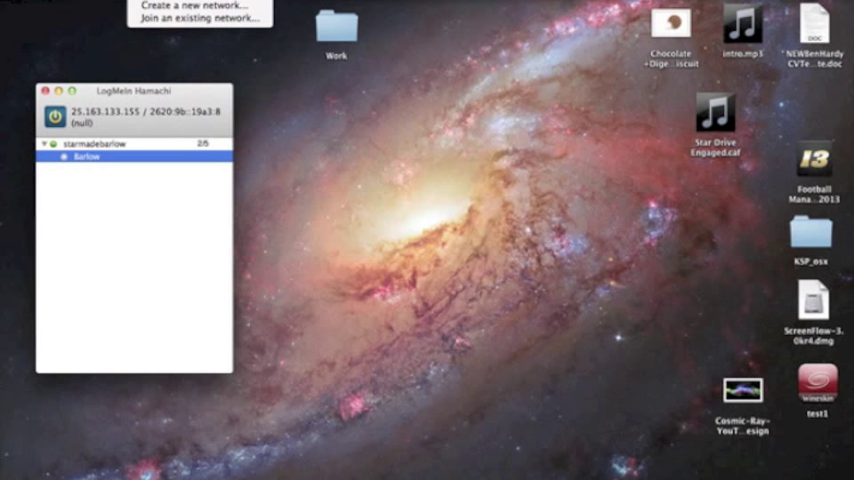
pyautogui.click(190, 5)
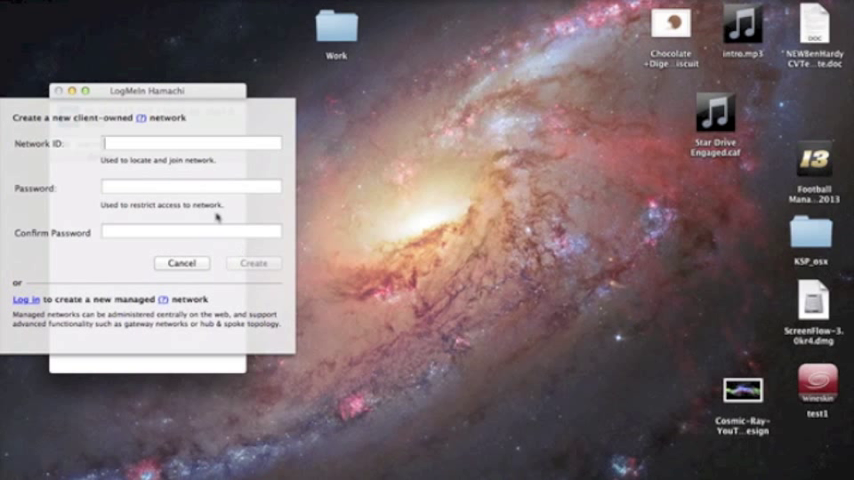
pyautogui.click(181, 263)
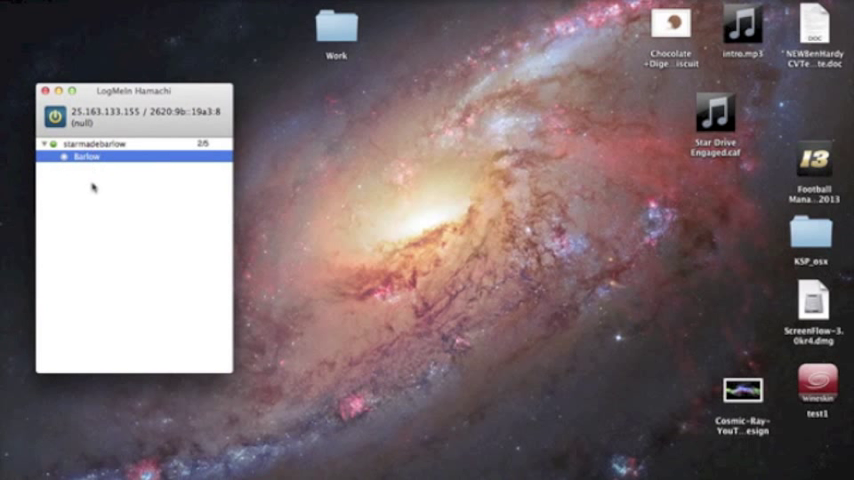
pyautogui.click(90, 185)
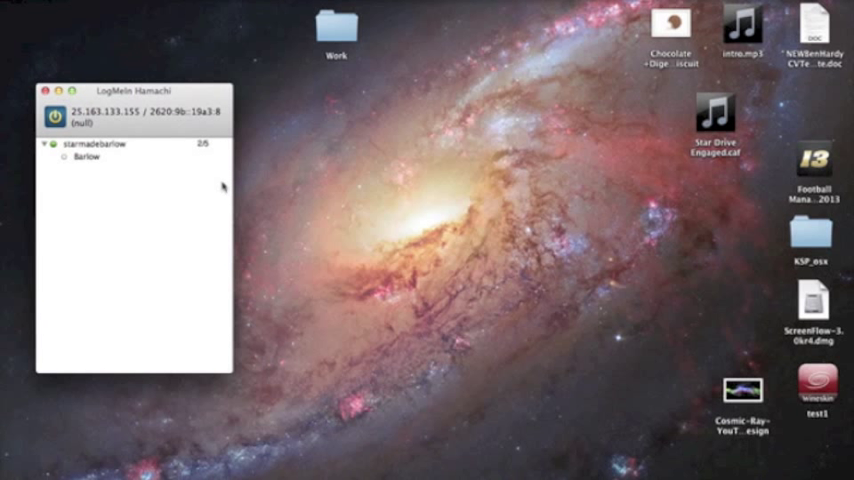
pyautogui.click(58, 91)
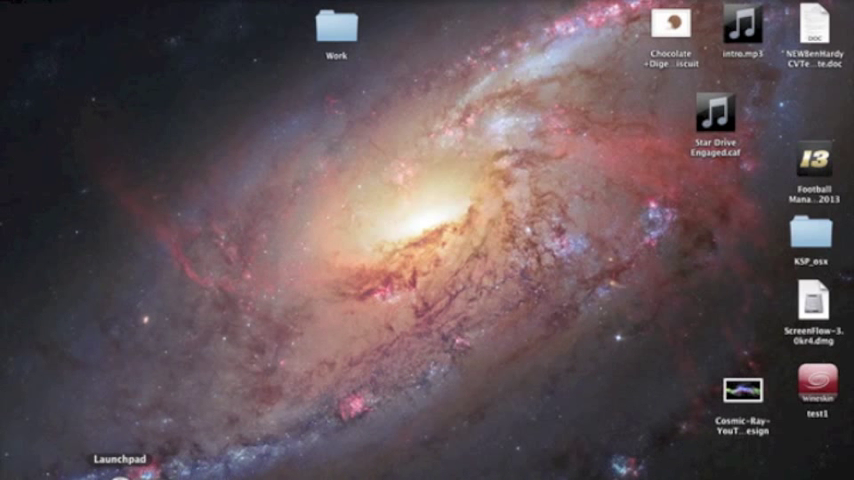
# Search Spotlight for 'starmade' and launch the StarMade-Starter.jar result.
pyautogui.press('super+space')
pyautogui.write('starmade')
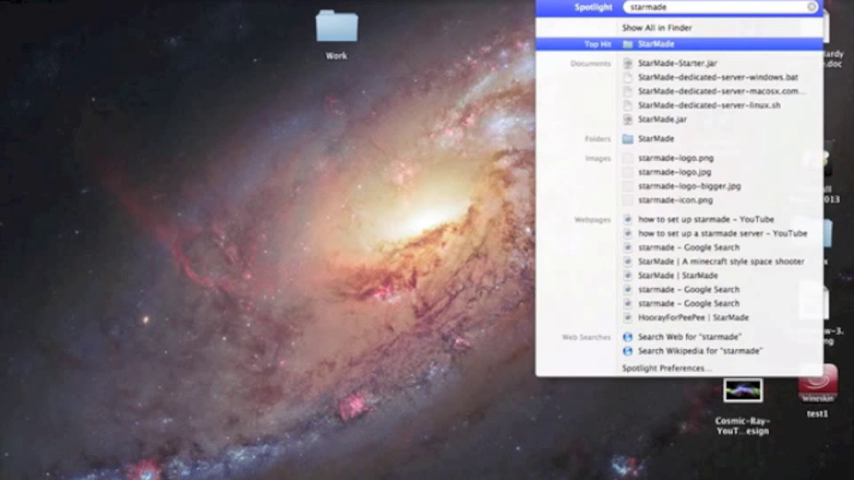
pyautogui.press('Down')
pyautogui.press('Return')
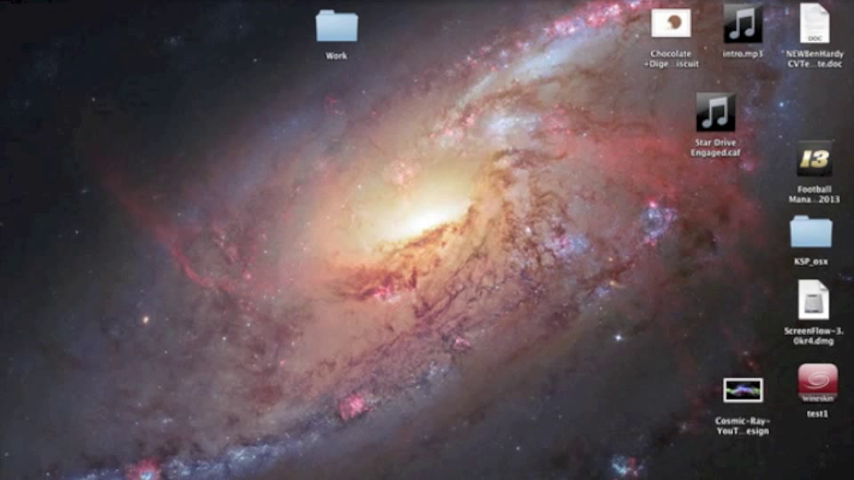
# Launch the StarMade starter again from Spotlight to bring up StarMade Launcher v9.
pyautogui.press('super+space')
pyautogui.press('Return')
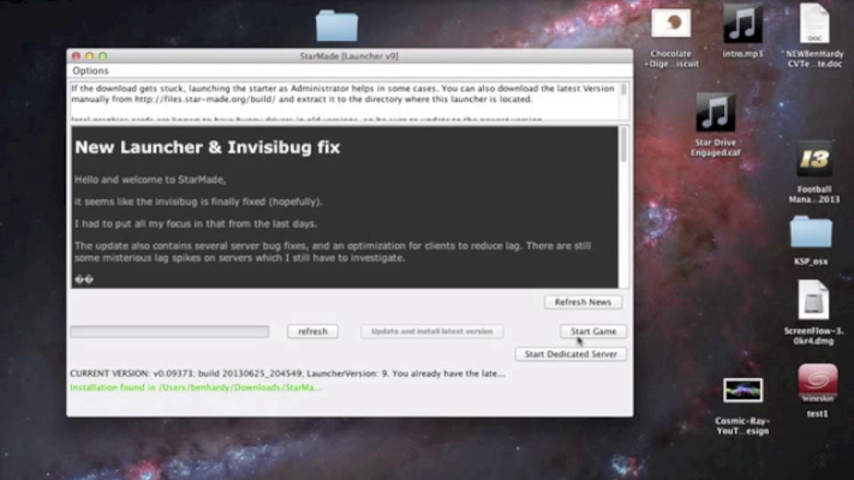
# Start the game from the StarMade Launcher.
pyautogui.click(592, 331)
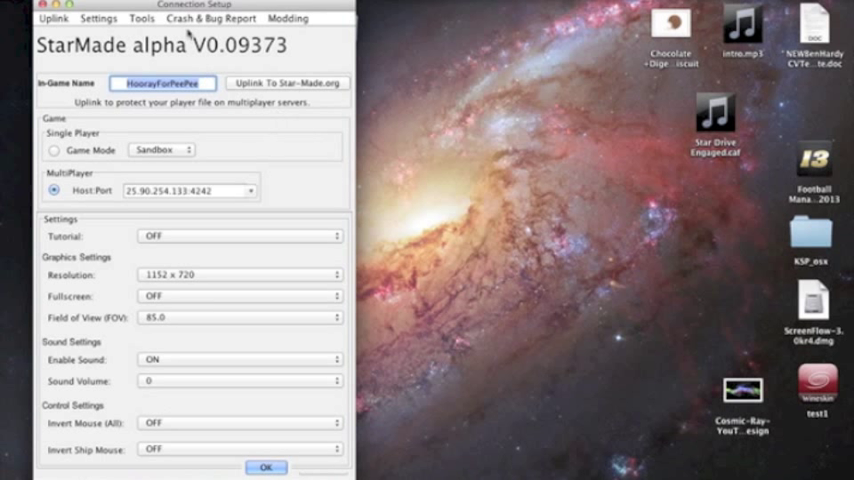
pyautogui.click(203, 83)
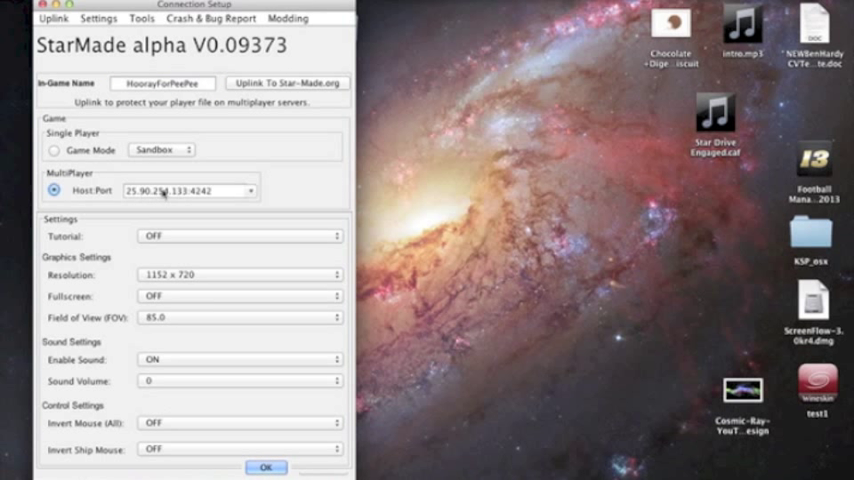
pyautogui.click(214, 190)
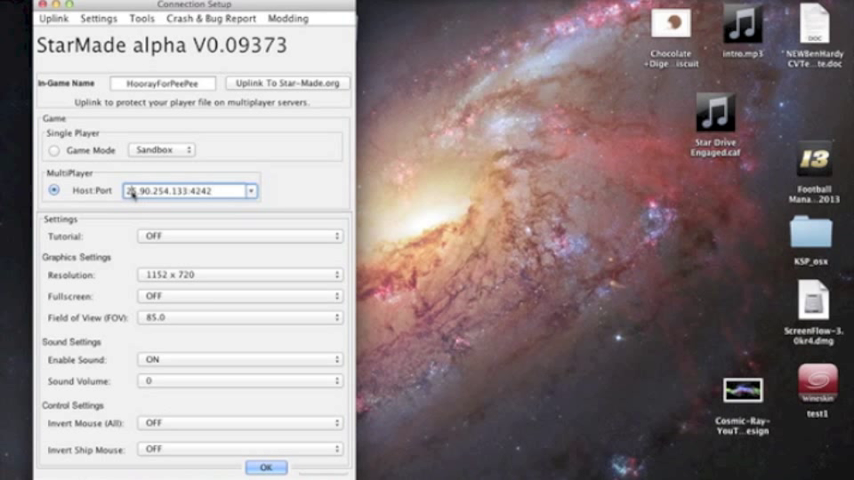
pyautogui.moveTo(126, 190); pyautogui.dragTo(207, 192)
pyautogui.click(238, 236)
pyautogui.click(143, 234)
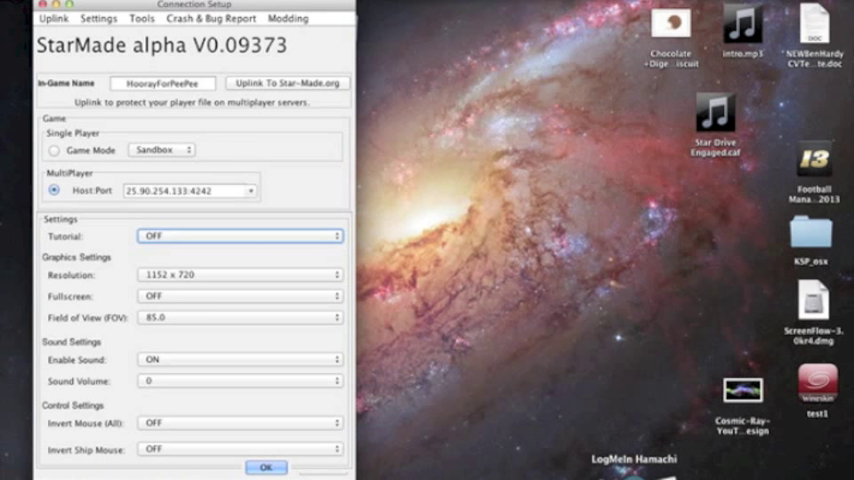
pyautogui.click(630, 470)
# Read Barlow's Hamachi address 25.90.254.133, then close Hamachi and return to Connection Setup.
pyautogui.click(585, 161)
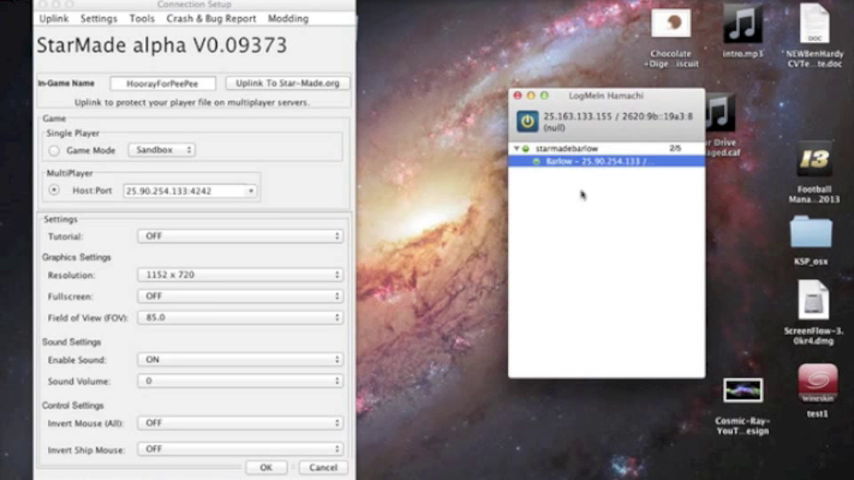
pyautogui.click(530, 96)
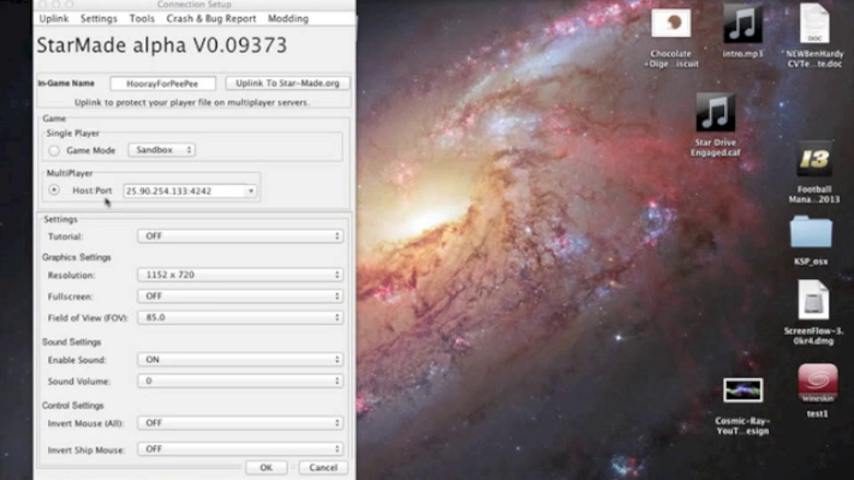
pyautogui.click(82, 140)
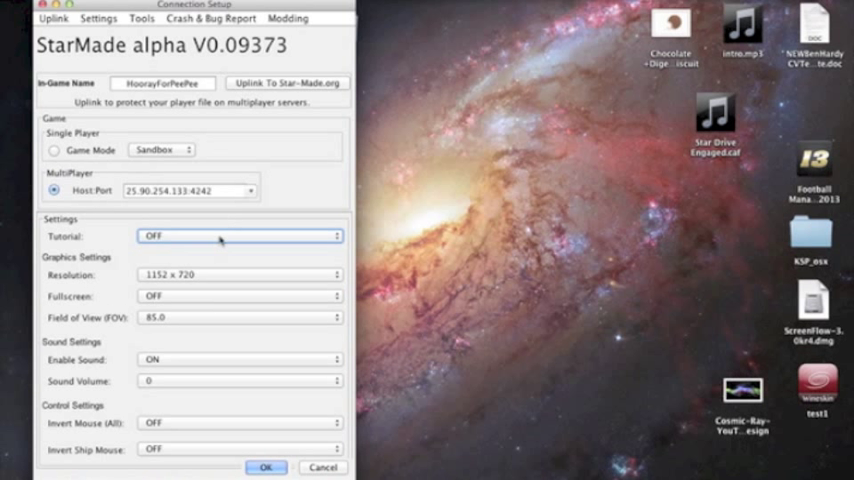